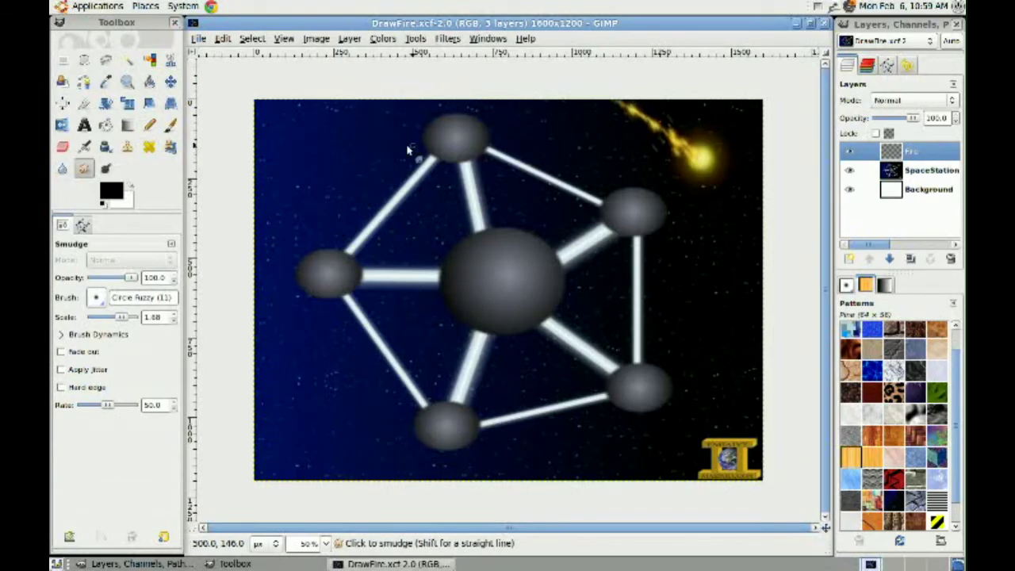
Set the Paintbrush to the Sparks brush at scale 2.70 for the Fire layer
left_click(169, 125)
left_click(99, 309)
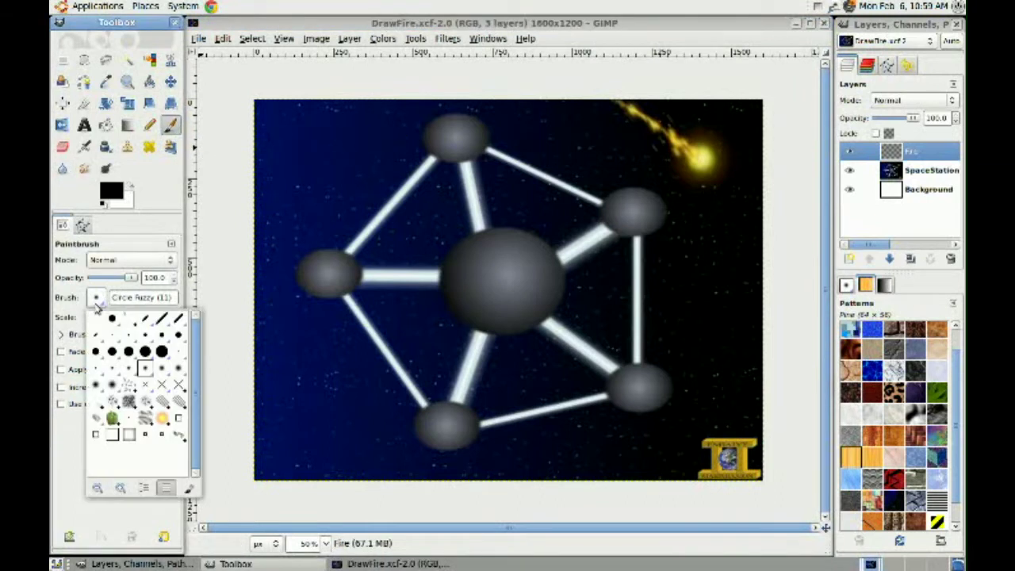
left_click(158, 423)
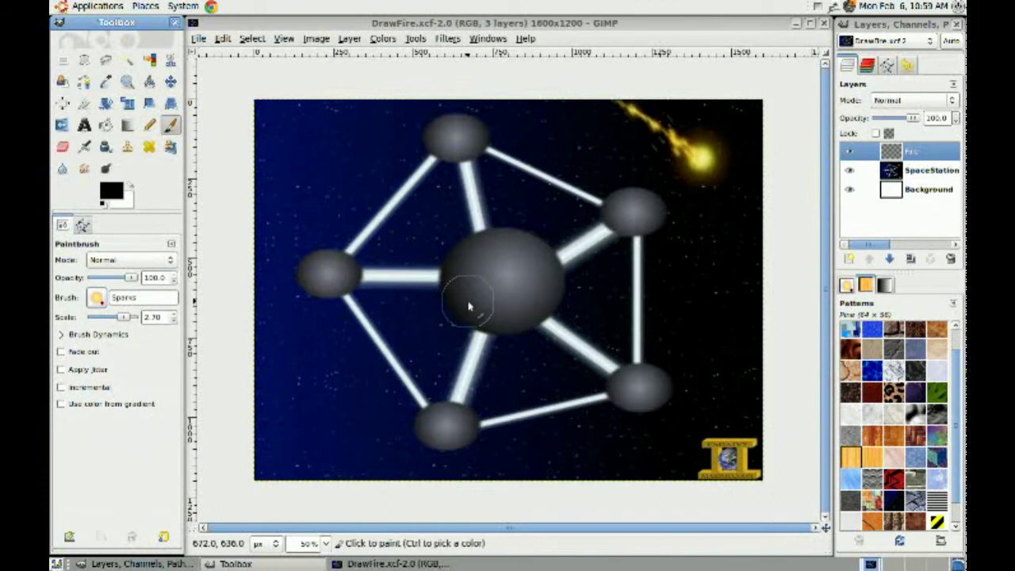
Paint several yellow Sparks strokes over the central sphere, saving the image partway
left_click_drag(466, 307, 525, 313)
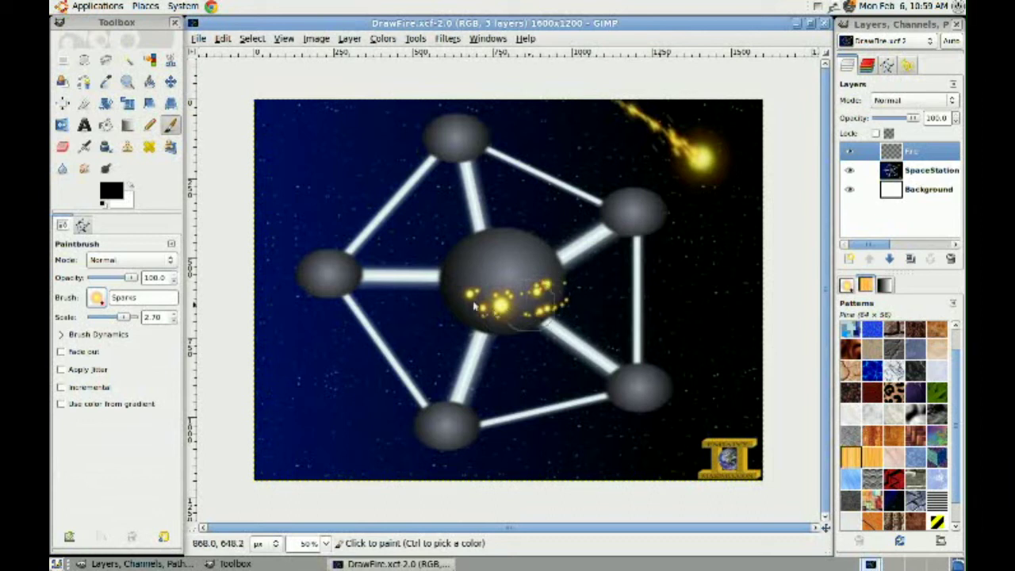
mouse_move(525, 313)
left_mouse_down()
mouse_move(501, 262)
mouse_move(551, 272)
mouse_move(460, 309)
mouse_move(432, 284)
mouse_move(484, 223)
mouse_move(502, 241)
left_mouse_up()
mouse_move(549, 280)
left_mouse_down()
mouse_move(525, 225)
mouse_move(511, 253)
mouse_move(547, 240)
mouse_move(486, 261)
mouse_move(529, 295)
mouse_move(546, 282)
mouse_move(543, 267)
mouse_move(534, 251)
mouse_move(512, 245)
left_mouse_up()
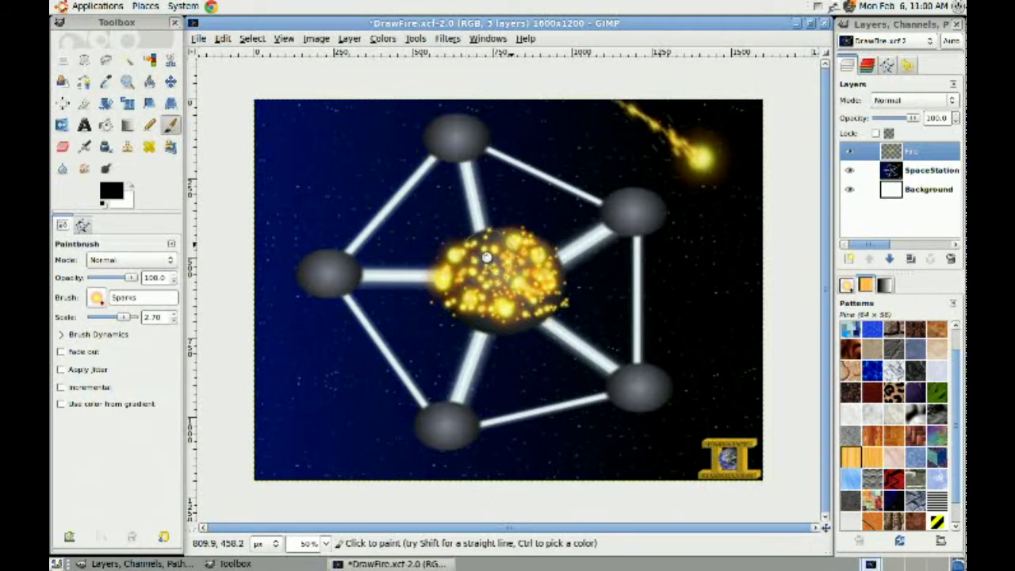
key("ctrl+s")
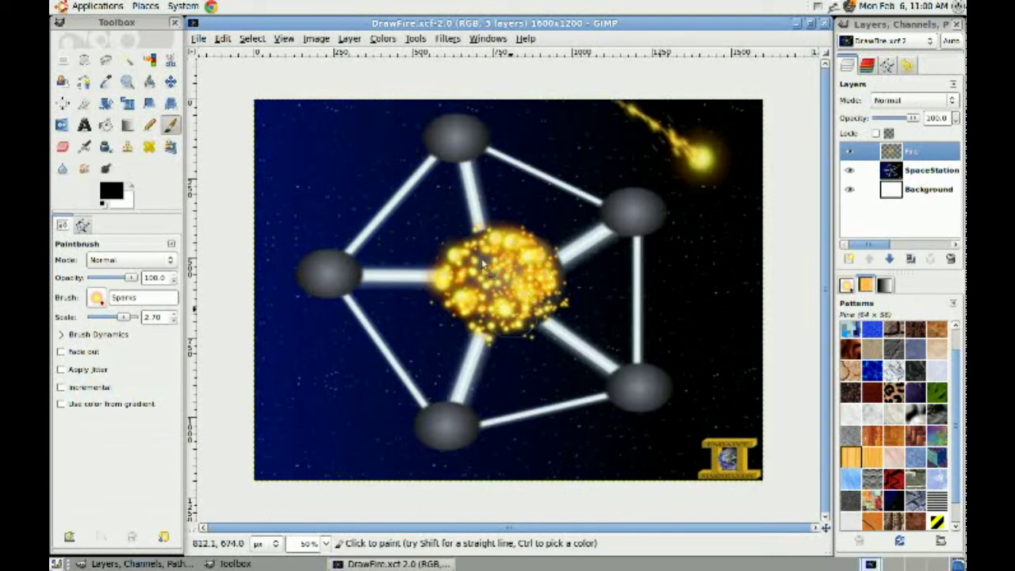
left_click_drag(481, 264, 468, 242)
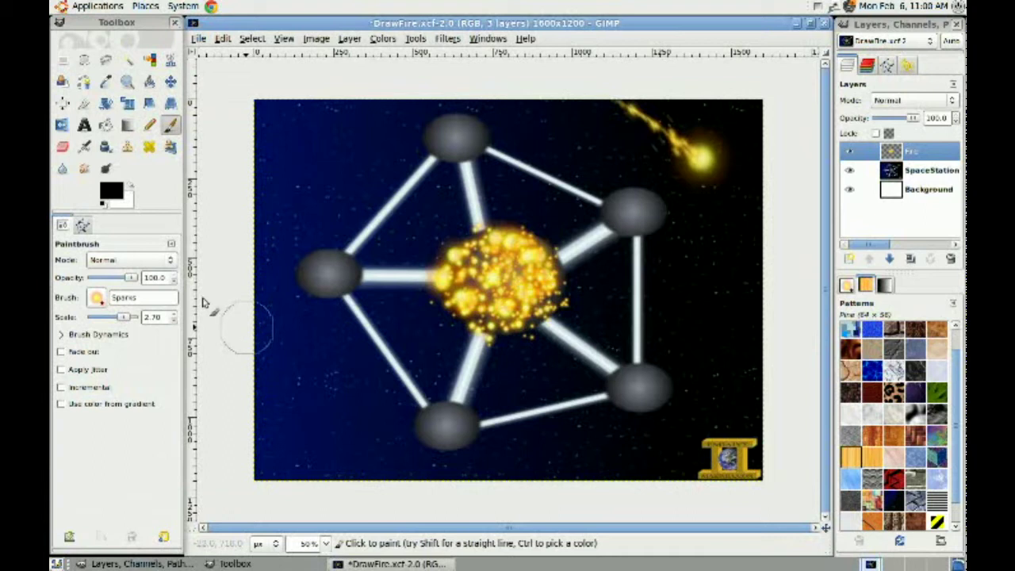
Switch to the Circle Fuzzy (11) brush, test a dab on the fire, then choose Smudge
left_click(96, 297)
left_click(145, 372)
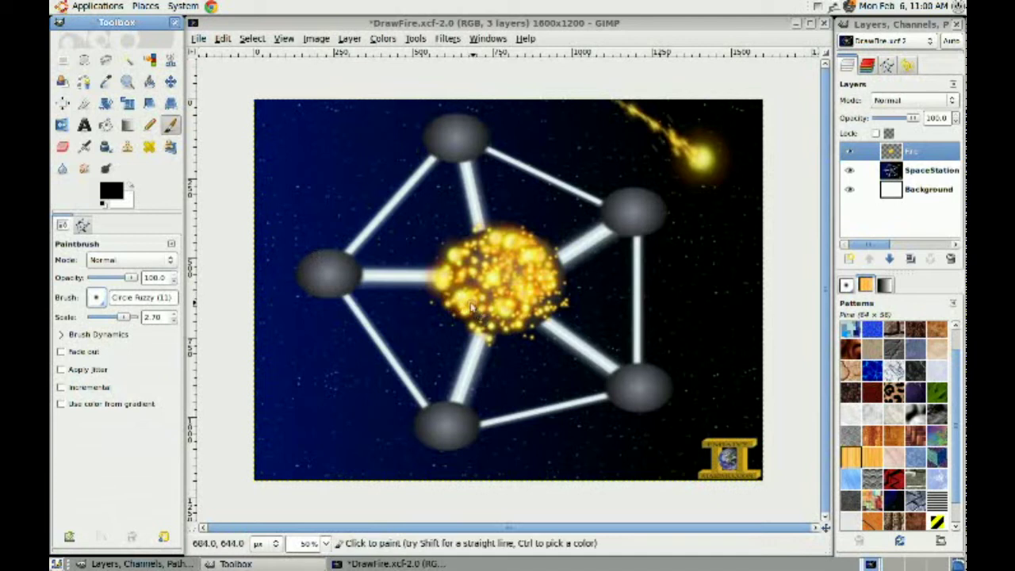
left_click_drag(470, 306, 479, 309)
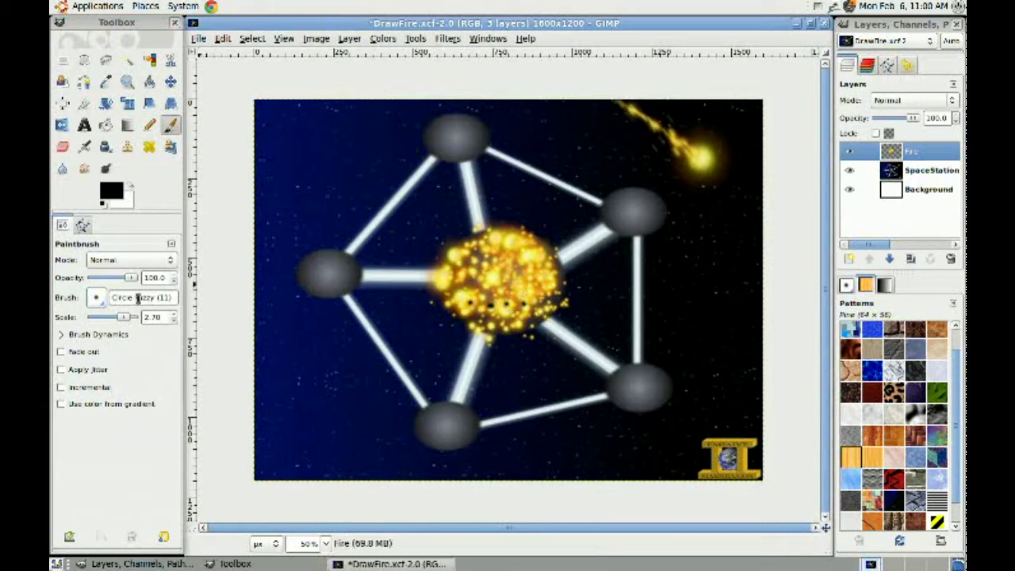
left_click(84, 168)
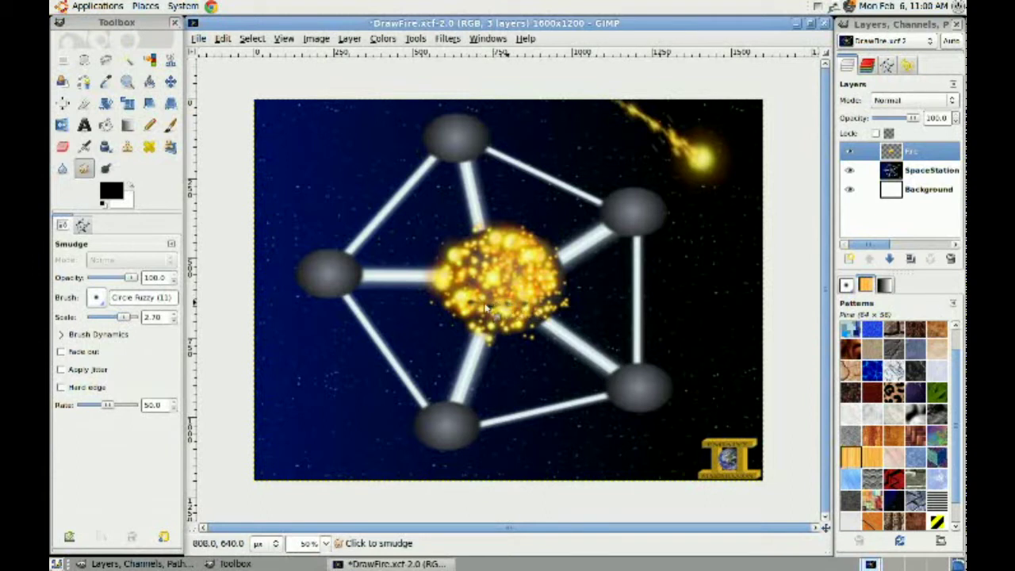
Raise Smudge scale to 7.88 and smear the fireball sideways and upward into flame wisps
left_click_drag(492, 310, 515, 310)
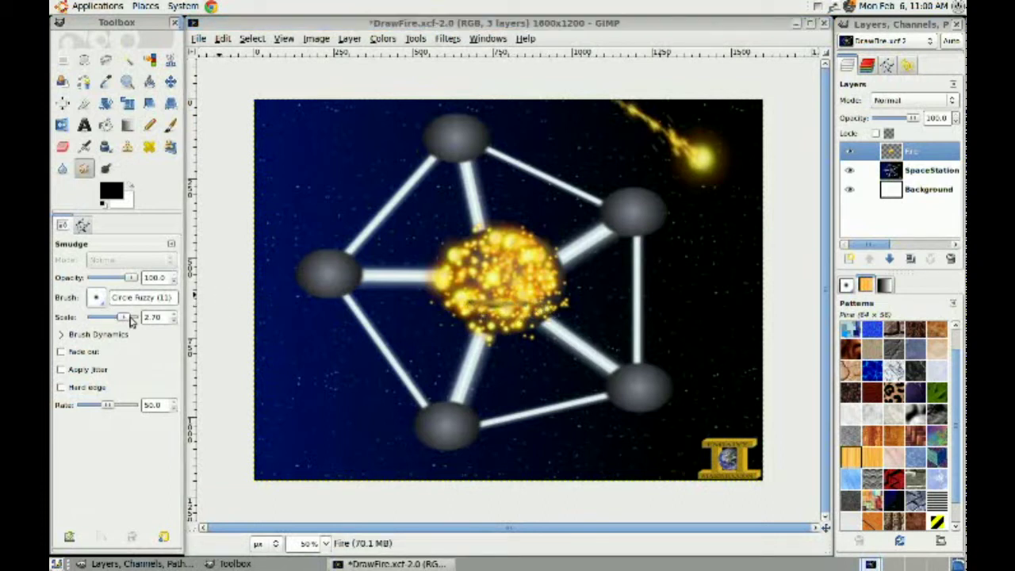
left_click_drag(115, 315, 133, 320)
left_click_drag(501, 289, 456, 287)
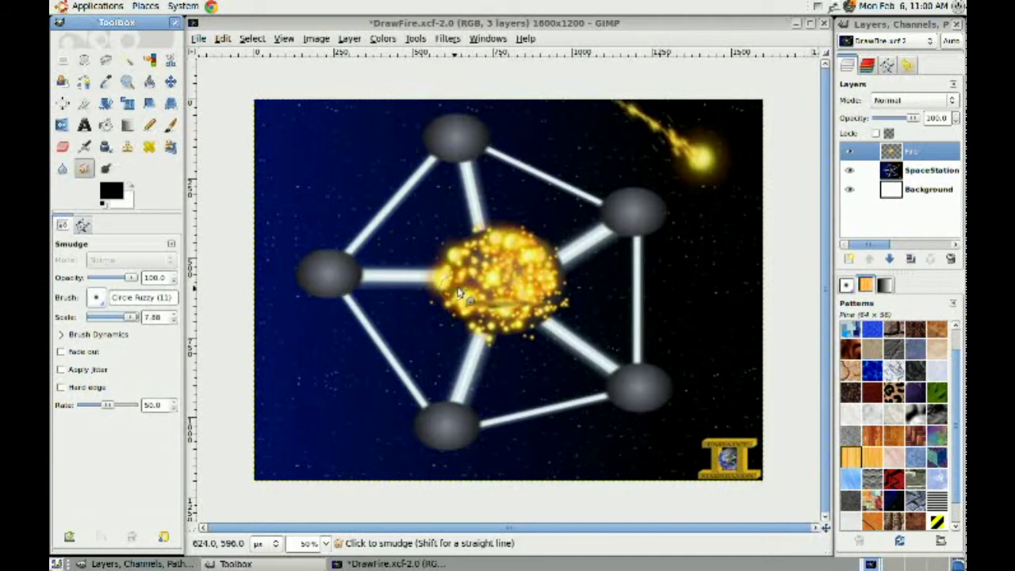
mouse_move(470, 317)
left_mouse_down()
mouse_move(482, 329)
mouse_move(448, 264)
mouse_move(492, 341)
mouse_move(441, 212)
left_mouse_up()
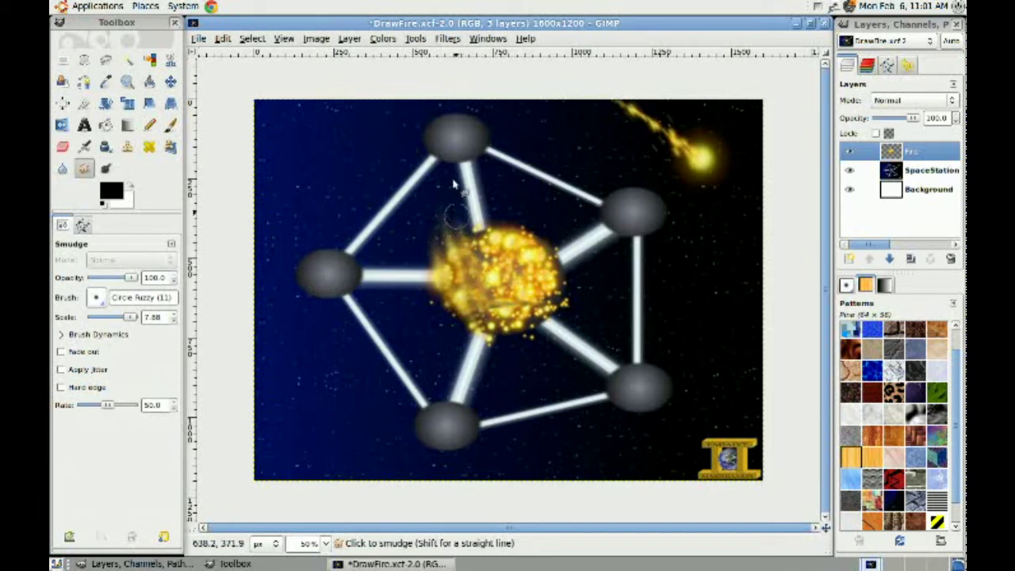
mouse_move(563, 329)
left_mouse_down()
mouse_move(462, 321)
mouse_move(480, 228)
mouse_move(538, 310)
mouse_move(501, 213)
left_mouse_up()
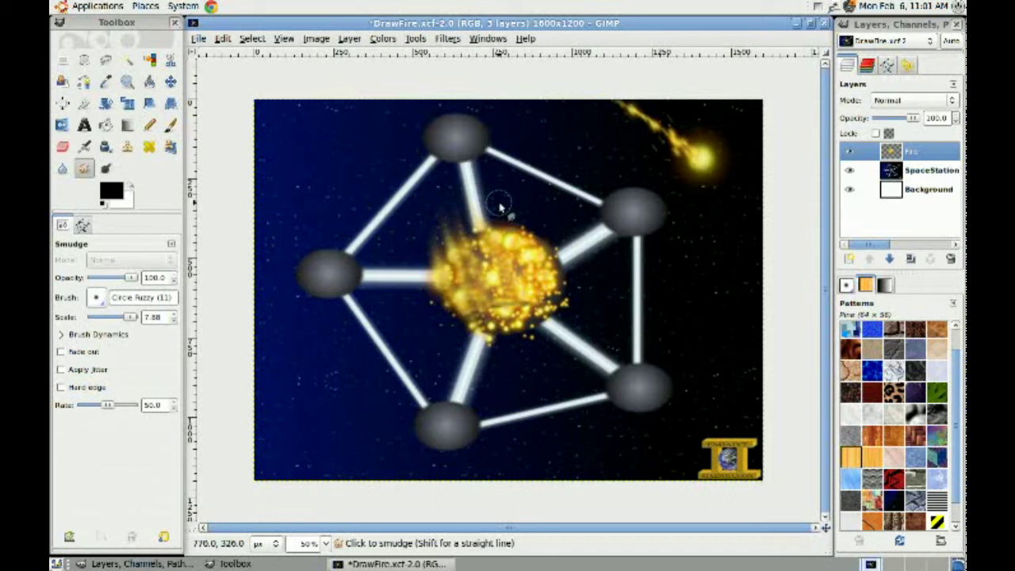
mouse_move(499, 211)
left_mouse_down()
mouse_move(531, 294)
mouse_move(496, 179)
left_mouse_up()
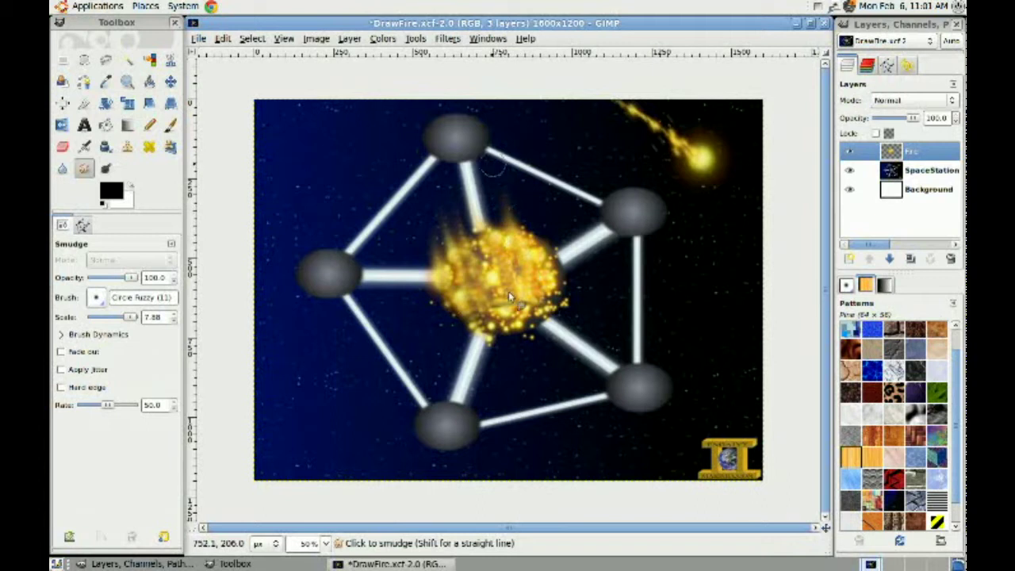
mouse_move(536, 294)
left_mouse_down()
mouse_move(522, 236)
mouse_move(526, 199)
mouse_move(524, 214)
mouse_move(537, 204)
mouse_move(523, 174)
mouse_move(542, 262)
mouse_move(532, 209)
mouse_move(544, 164)
mouse_move(531, 156)
left_mouse_up()
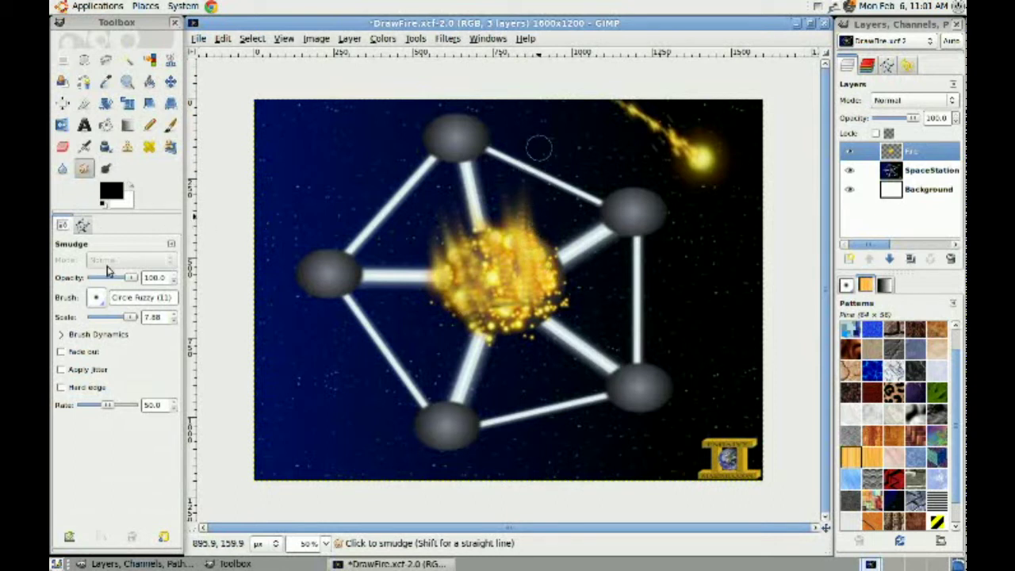
Smudge the upper flames into taller streaks with Circle Fuzzy (19), then set scale 1.17
left_click(96, 298)
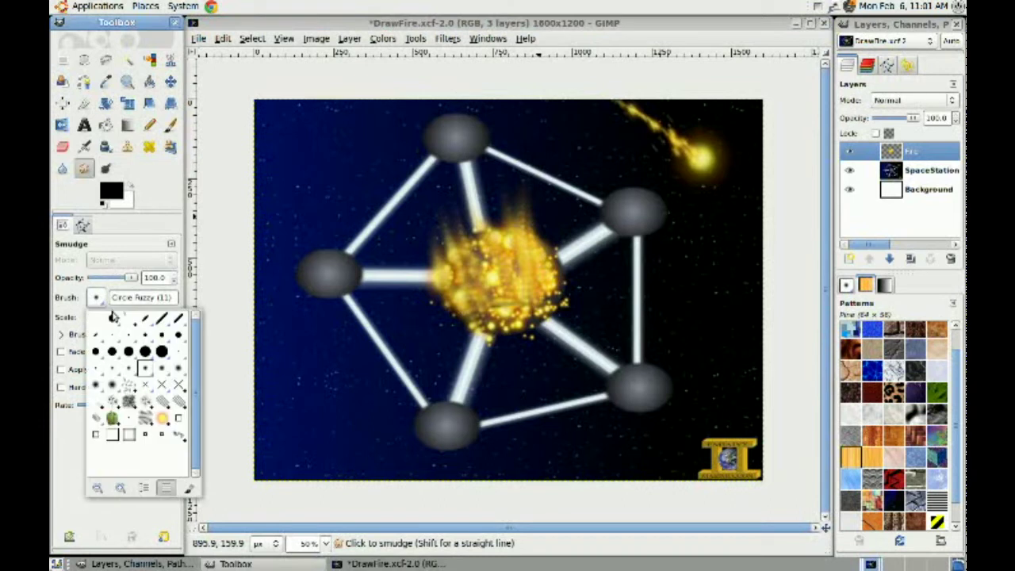
left_click(113, 386)
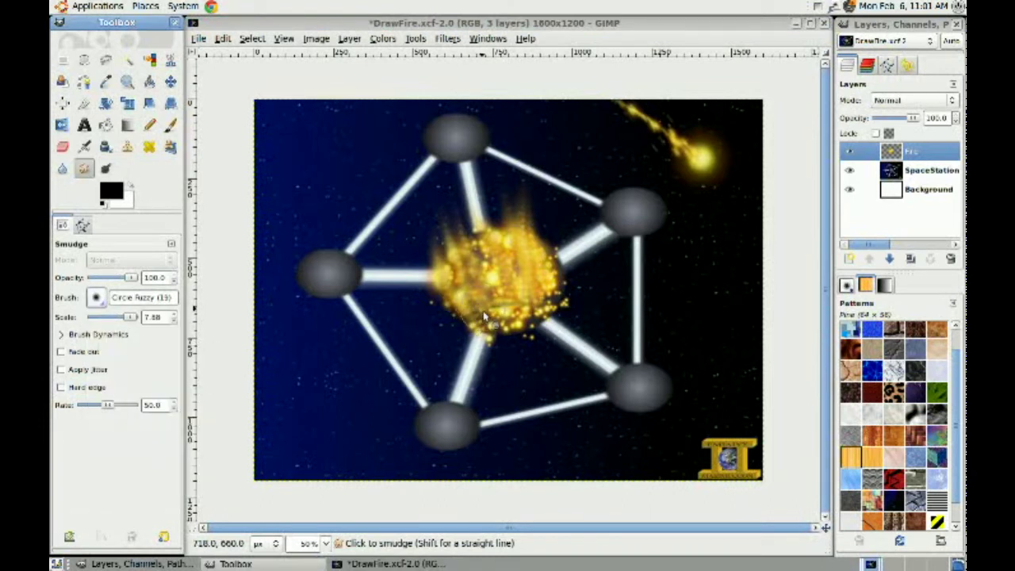
mouse_move(484, 316)
left_mouse_down()
mouse_move(467, 273)
mouse_move(481, 173)
left_mouse_up()
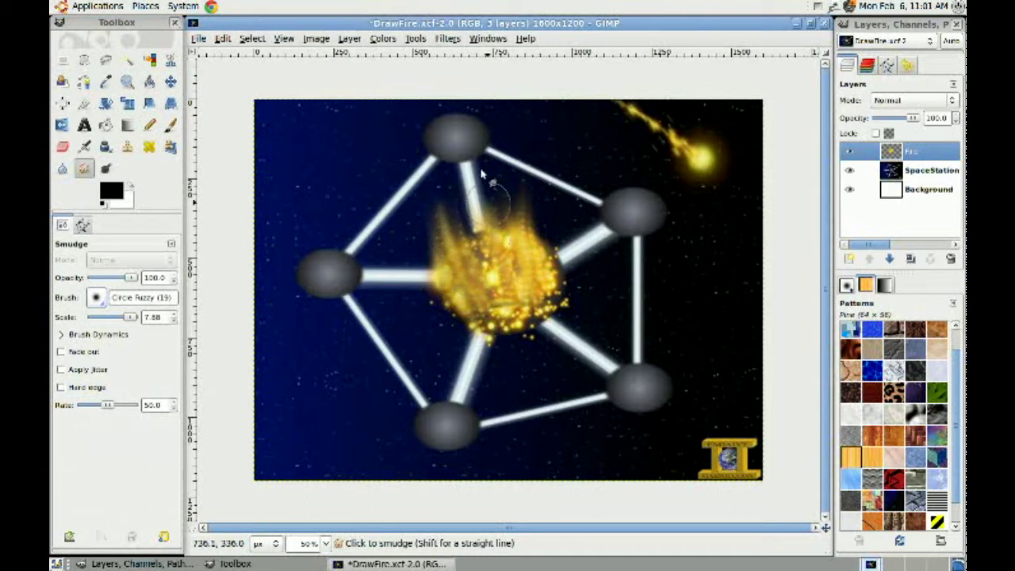
left_click_drag(491, 246, 474, 167)
mouse_move(462, 223)
left_mouse_down()
mouse_move(547, 255)
mouse_move(554, 224)
mouse_move(514, 315)
mouse_move(474, 274)
mouse_move(540, 298)
left_mouse_up()
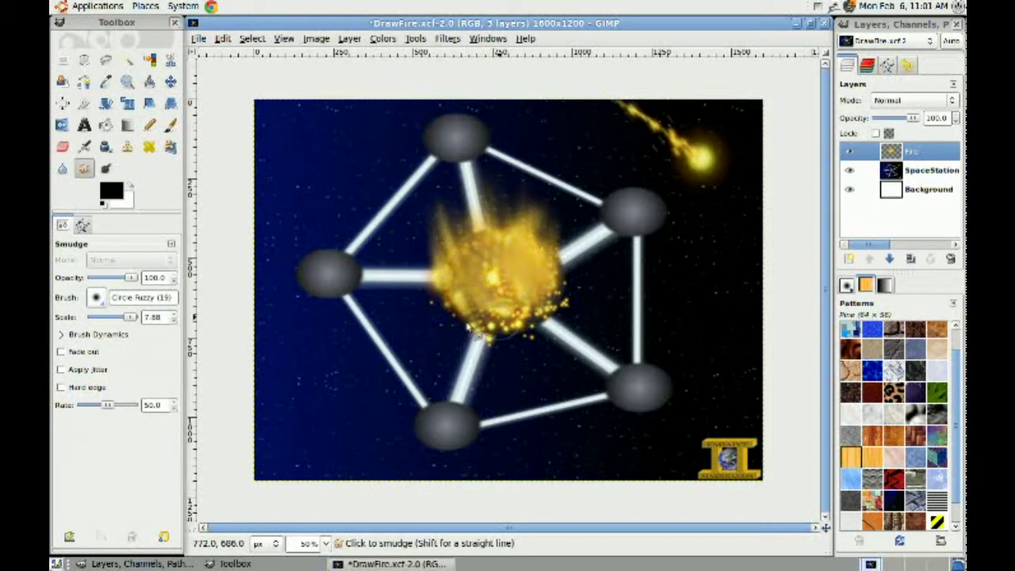
left_click_drag(135, 318, 120, 318)
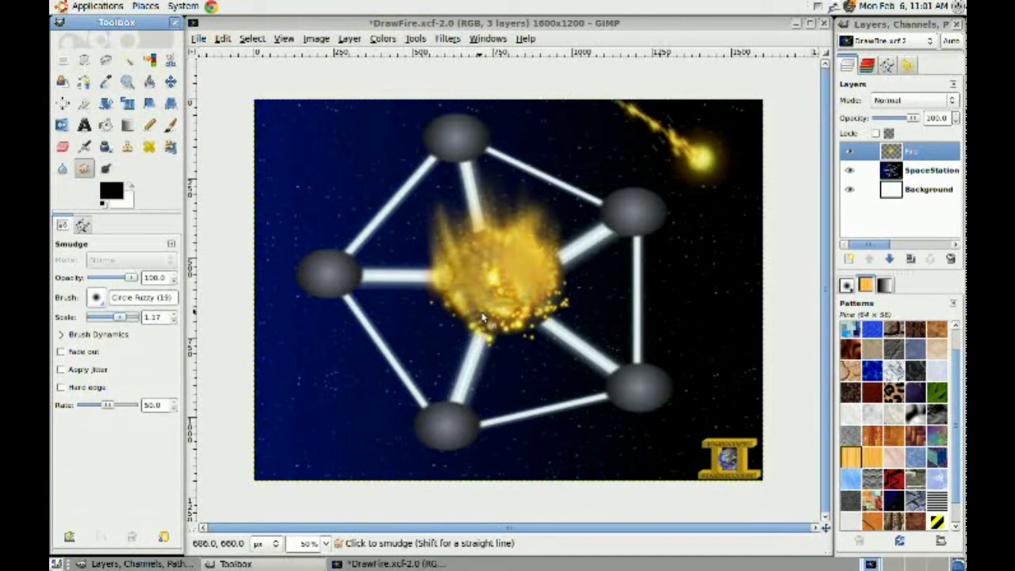
Smudge the fire's lower edge, save DrawFire.xcf, and zoom in on the fire
left_click_drag(480, 313, 456, 259)
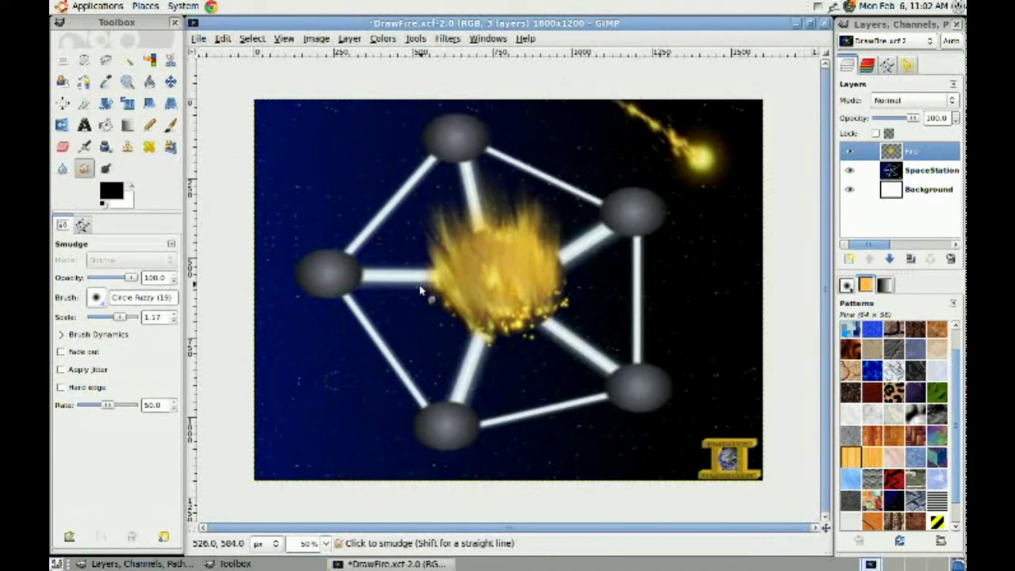
key("ctrl+s")
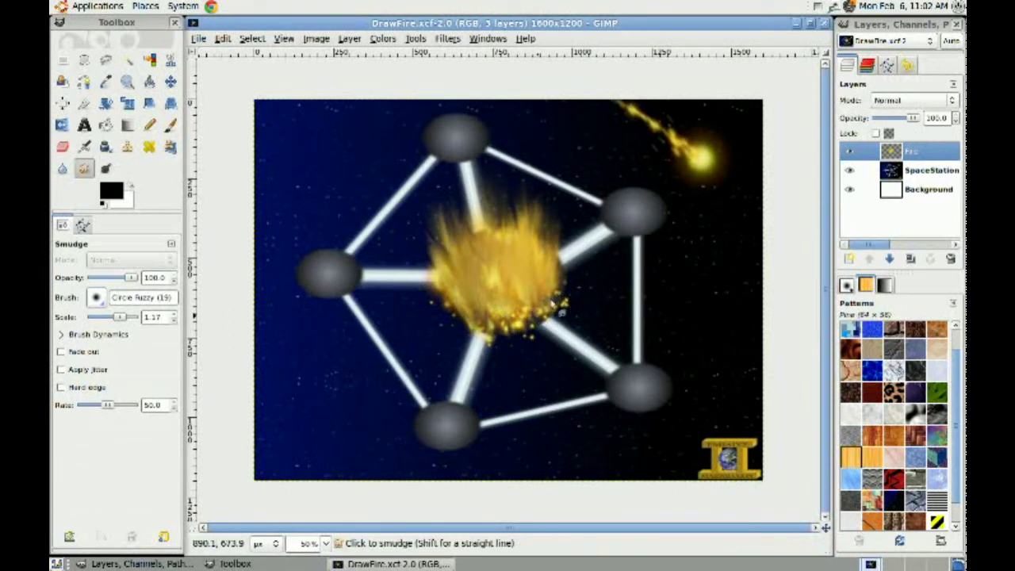
left_click(515, 308)
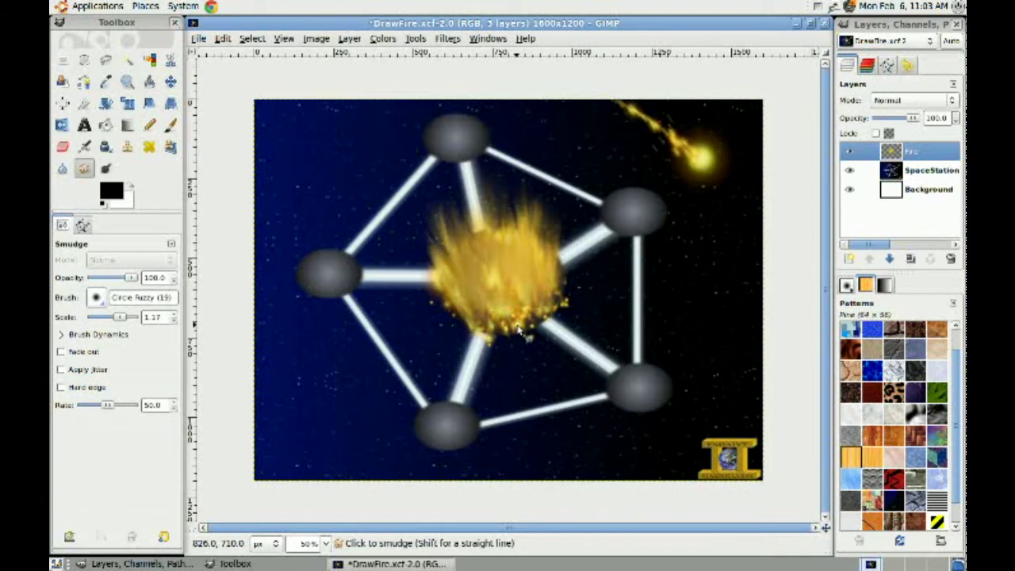
key("plus")
key("plus")
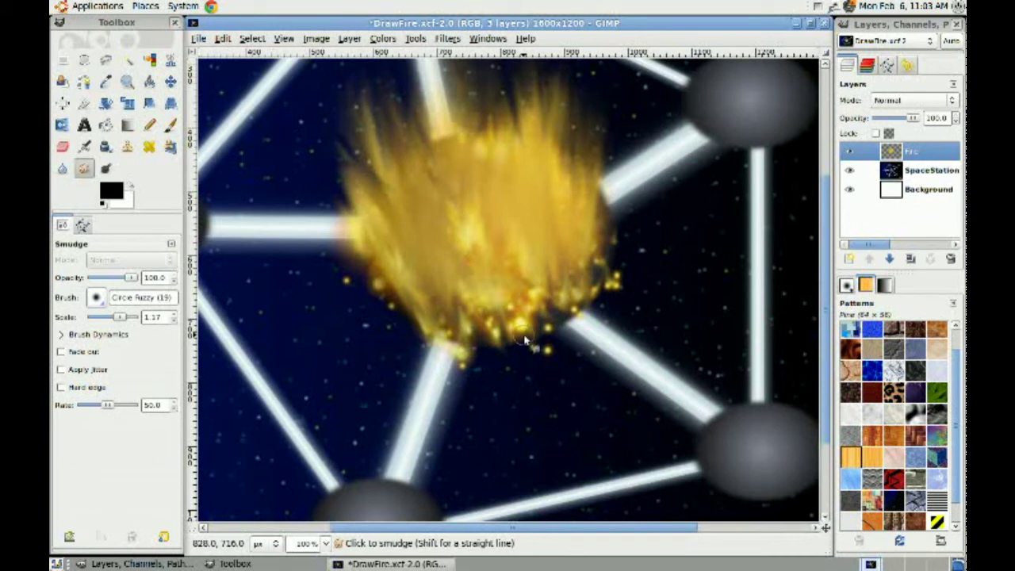
At 150% zoom, smear the fire's left and lower edges into soft wispy tongues
key("plus")
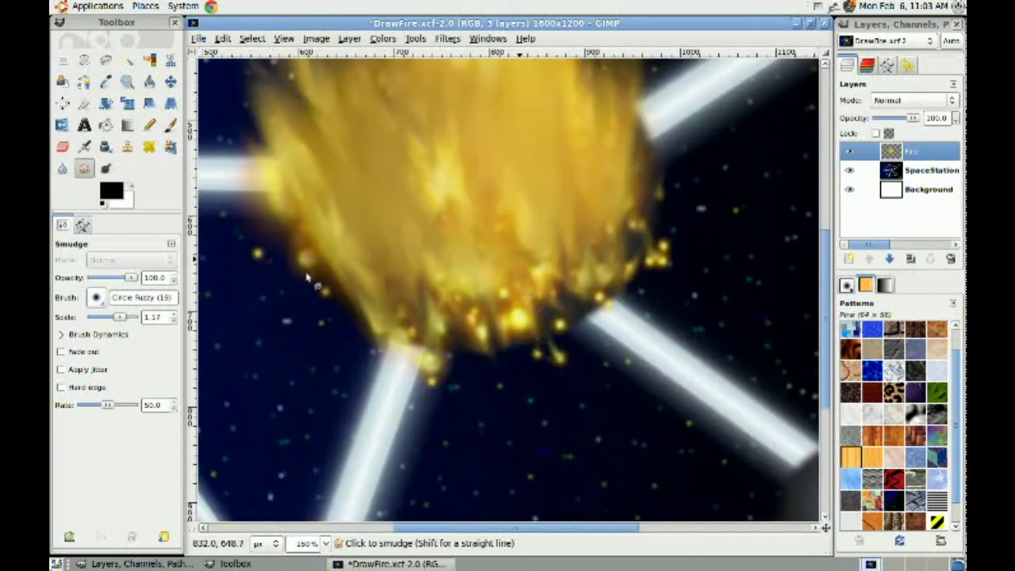
mouse_move(260, 254)
left_mouse_down()
mouse_move(250, 237)
mouse_move(348, 305)
mouse_move(327, 295)
mouse_move(431, 383)
mouse_move(434, 349)
left_mouse_up()
mouse_move(433, 301)
left_mouse_down()
mouse_move(482, 329)
mouse_move(485, 301)
mouse_move(501, 297)
mouse_move(539, 316)
mouse_move(519, 321)
mouse_move(503, 295)
mouse_move(509, 313)
mouse_move(574, 357)
mouse_move(560, 361)
mouse_move(538, 253)
left_mouse_up()
mouse_move(547, 361)
left_mouse_down()
mouse_move(524, 325)
mouse_move(563, 357)
mouse_move(553, 292)
mouse_move(566, 242)
mouse_move(593, 306)
mouse_move(607, 312)
mouse_move(584, 277)
mouse_move(651, 270)
mouse_move(642, 230)
mouse_move(674, 262)
mouse_move(654, 220)
mouse_move(625, 270)
mouse_move(636, 264)
mouse_move(634, 234)
mouse_move(626, 273)
left_mouse_up()
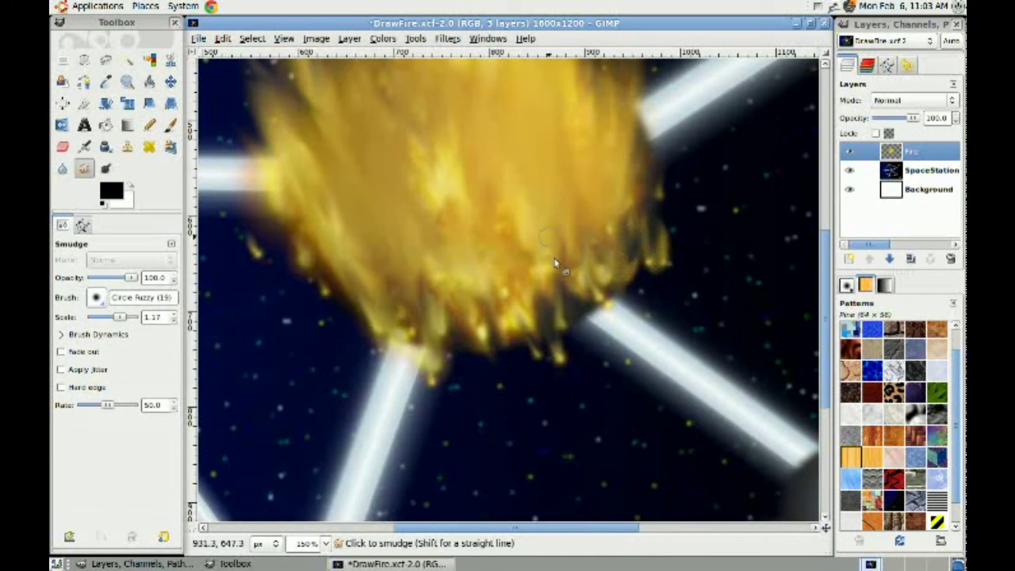
scroll(551, 273, "up", 3)
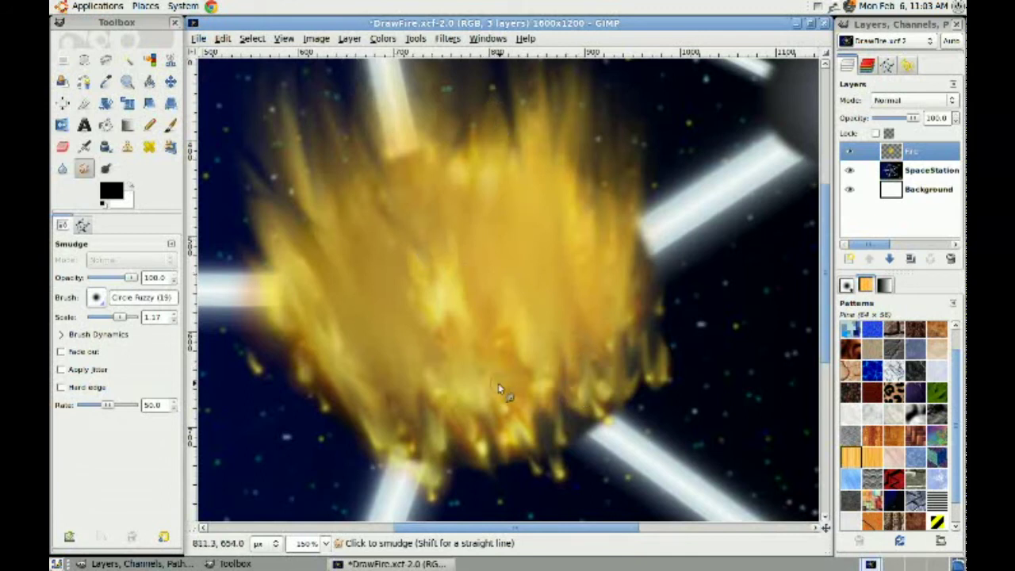
scroll(498, 387, "down", 1, "ctrl")
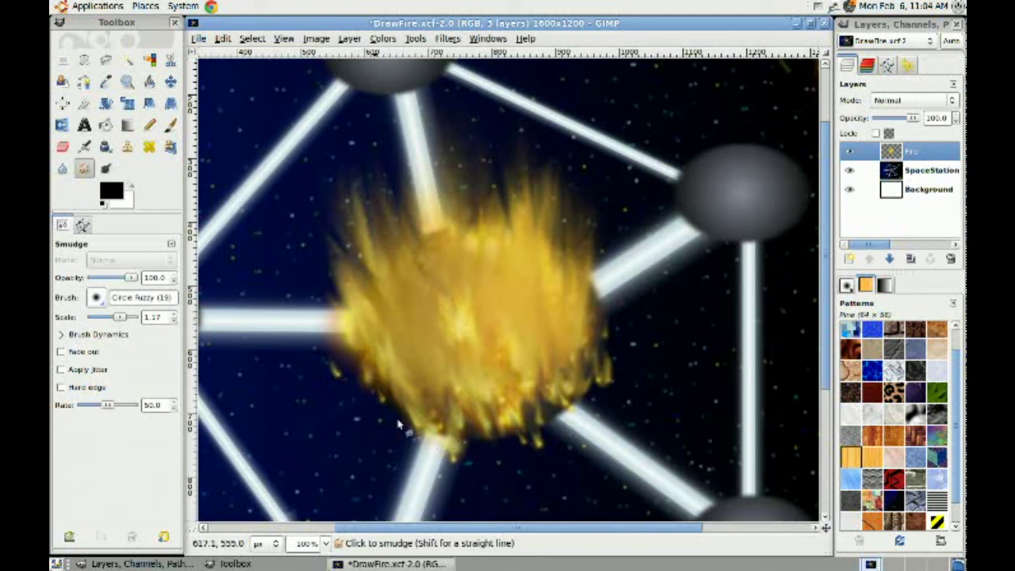
Raise the Smudge scale to 1.89 and refocus the image window
left_click_drag(119, 316, 124, 316)
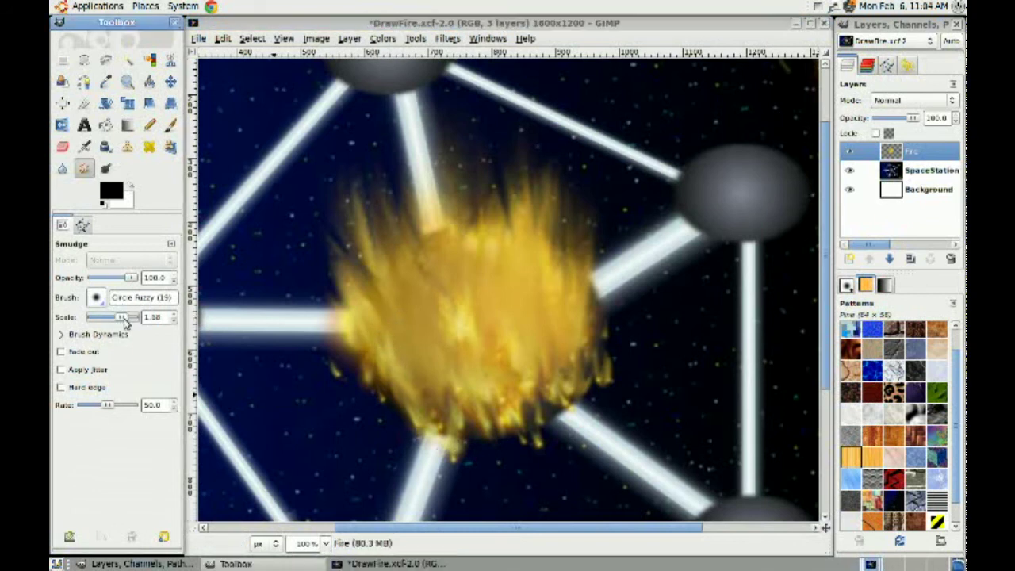
left_click(393, 416)
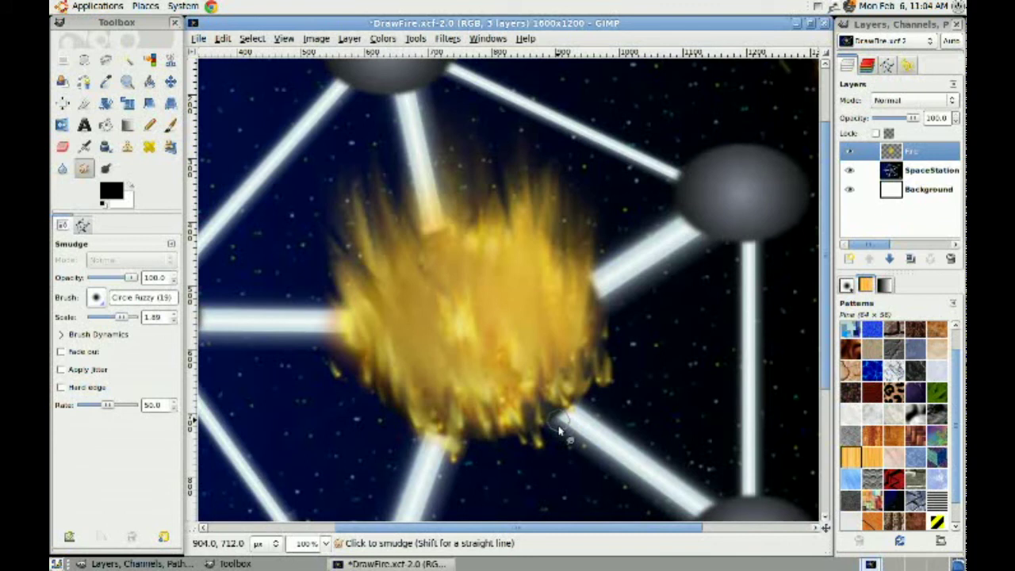
Dab one final smudge on the fire's lower-right edge
left_click(559, 428)
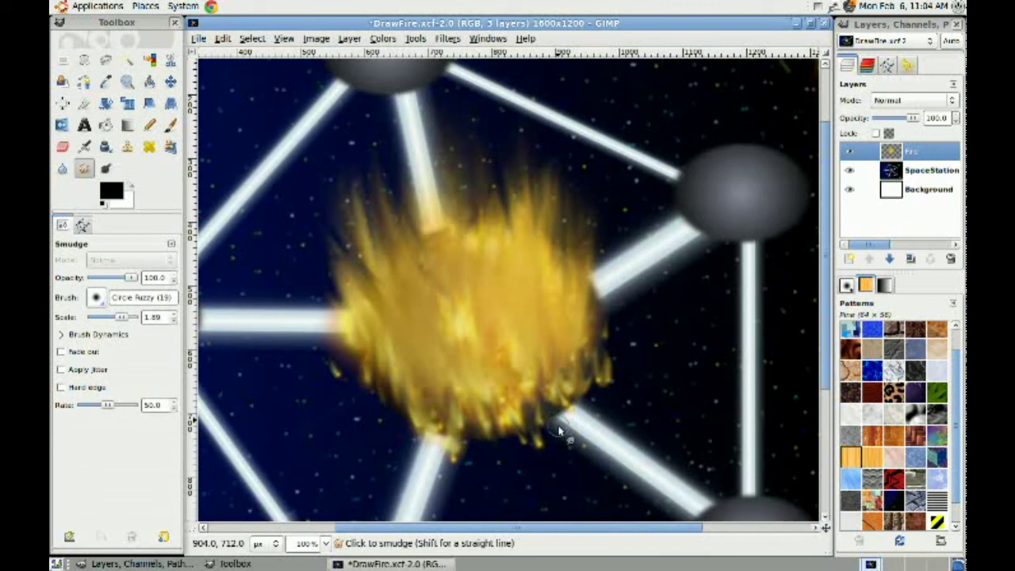